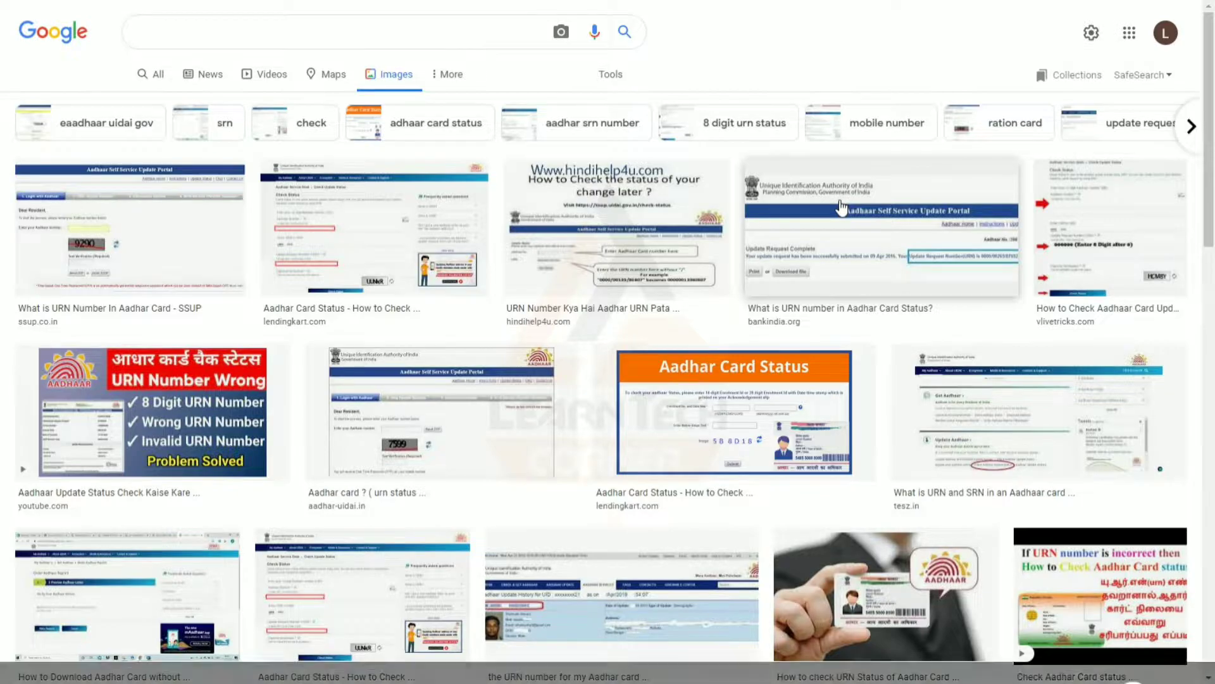
Subscribe to LearnTech Corner and set its notification bell to All.
scroll(841, 208, "down", 10)
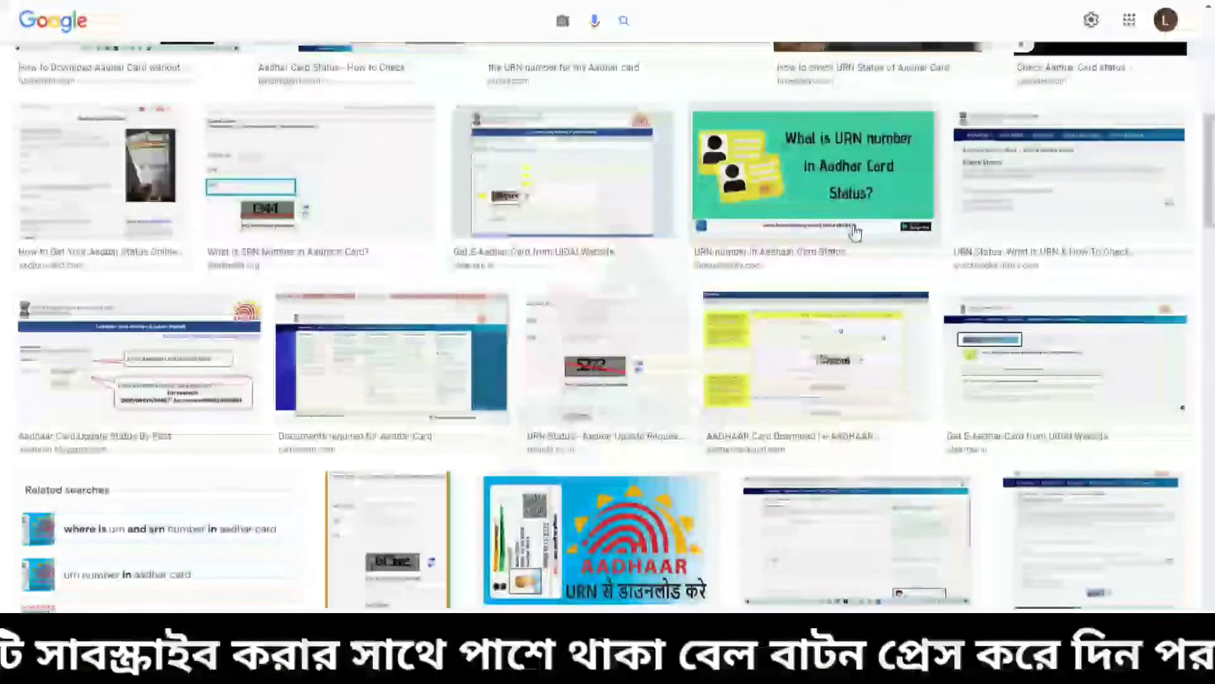
scroll(854, 231, "down", 4)
scroll(848, 241, "down", 10)
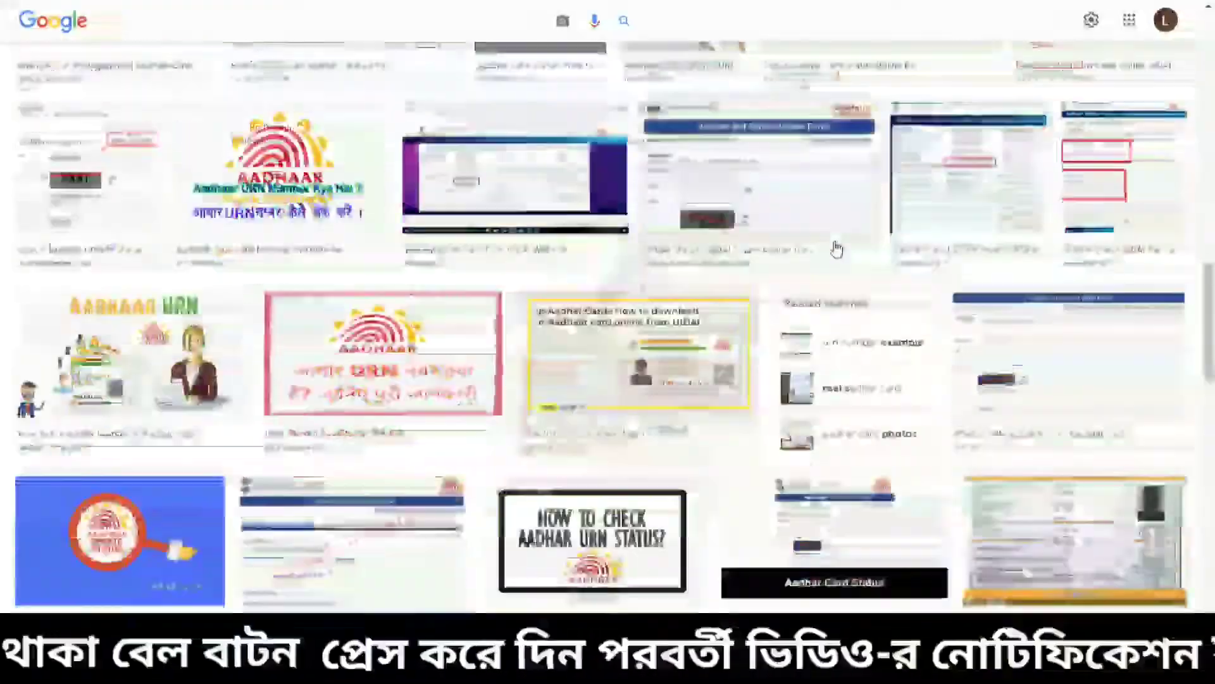
scroll(837, 247, "down", 10)
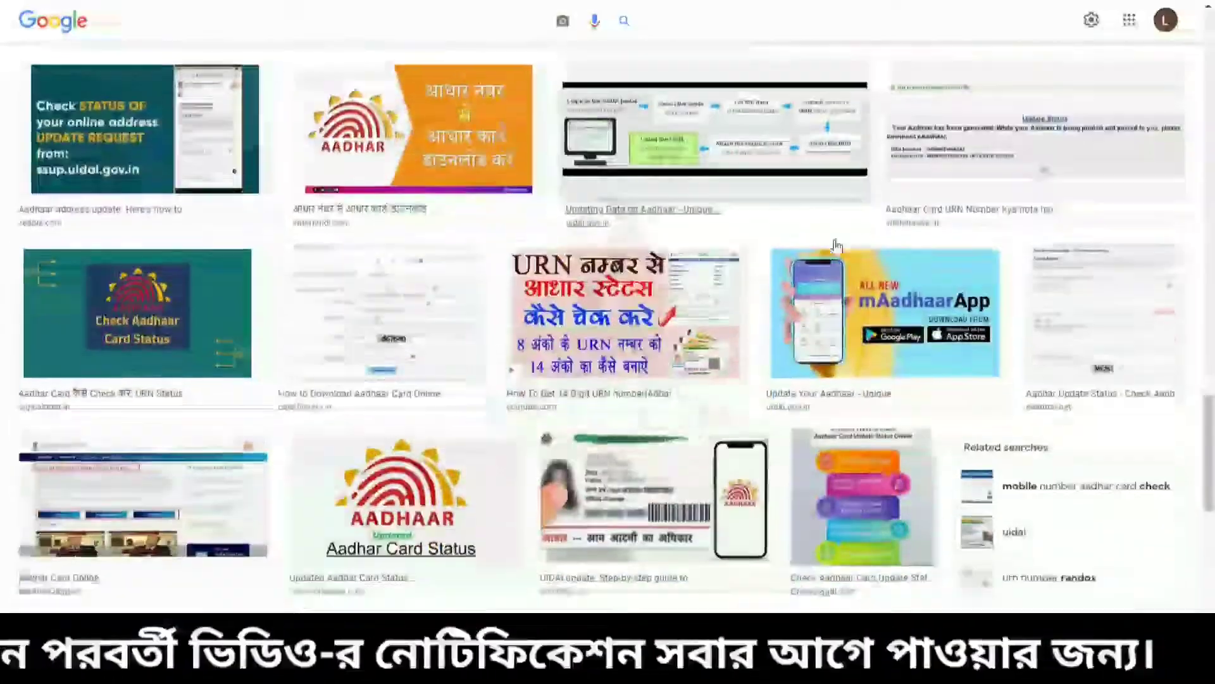
scroll(837, 247, "down", 3)
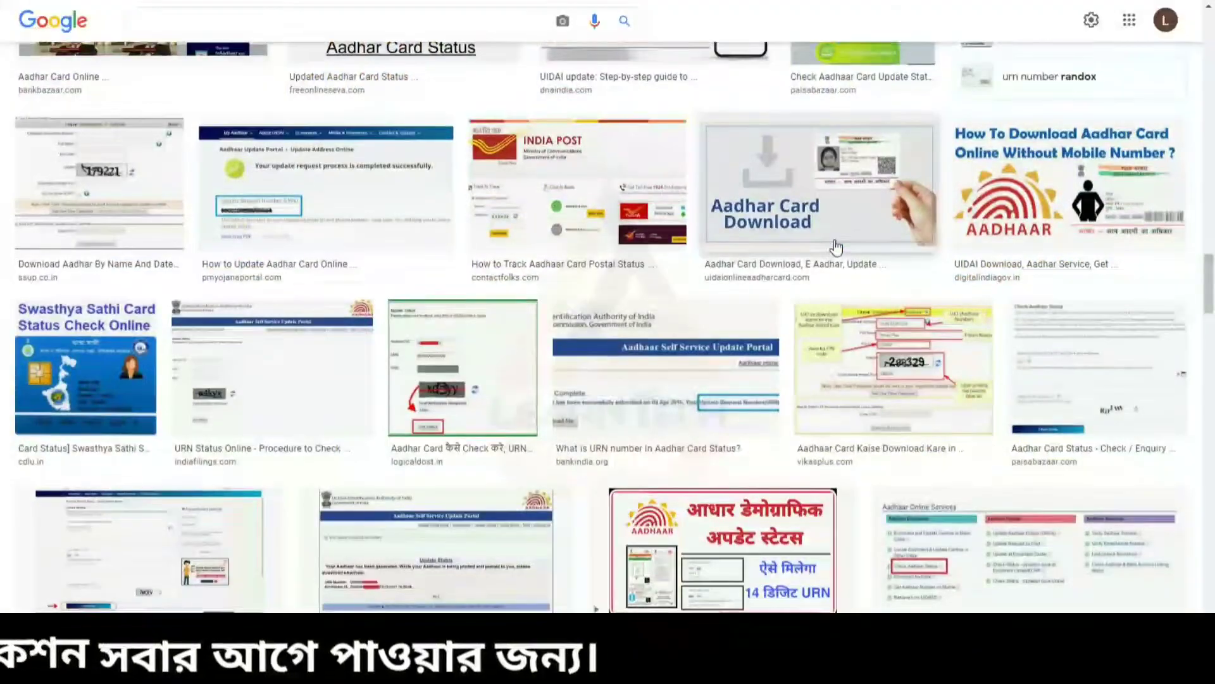
scroll(836, 247, "up", 10)
scroll(837, 247, "up", 10)
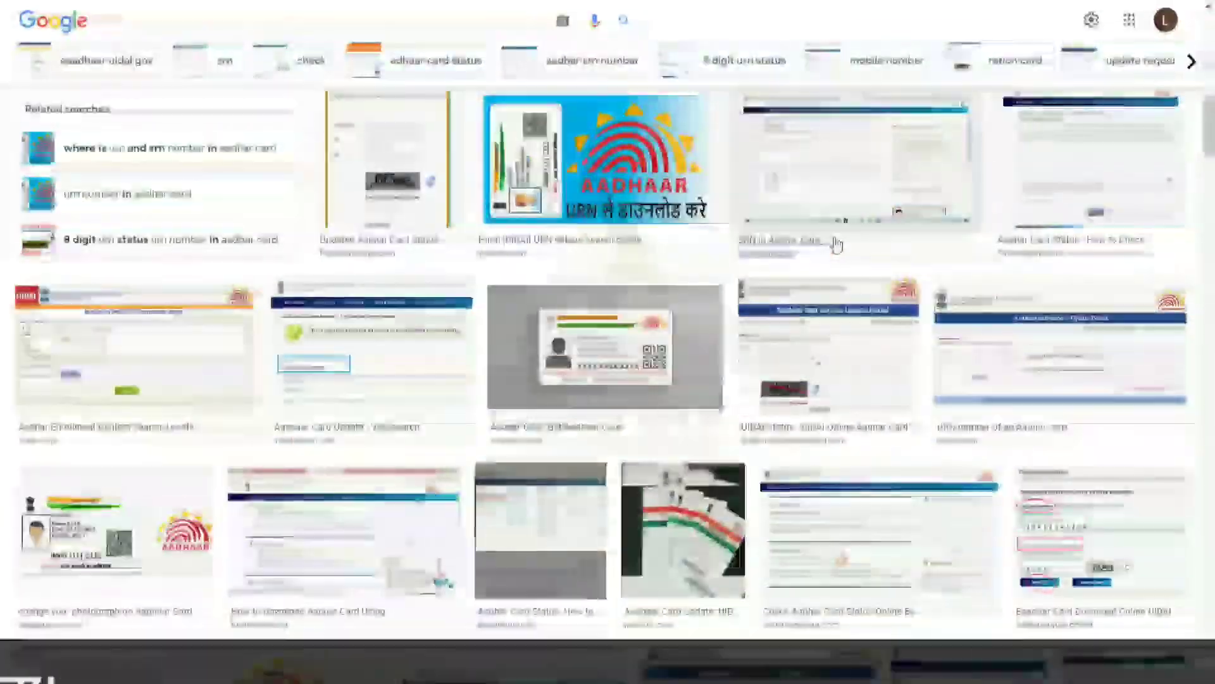
scroll(837, 247, "up", 7)
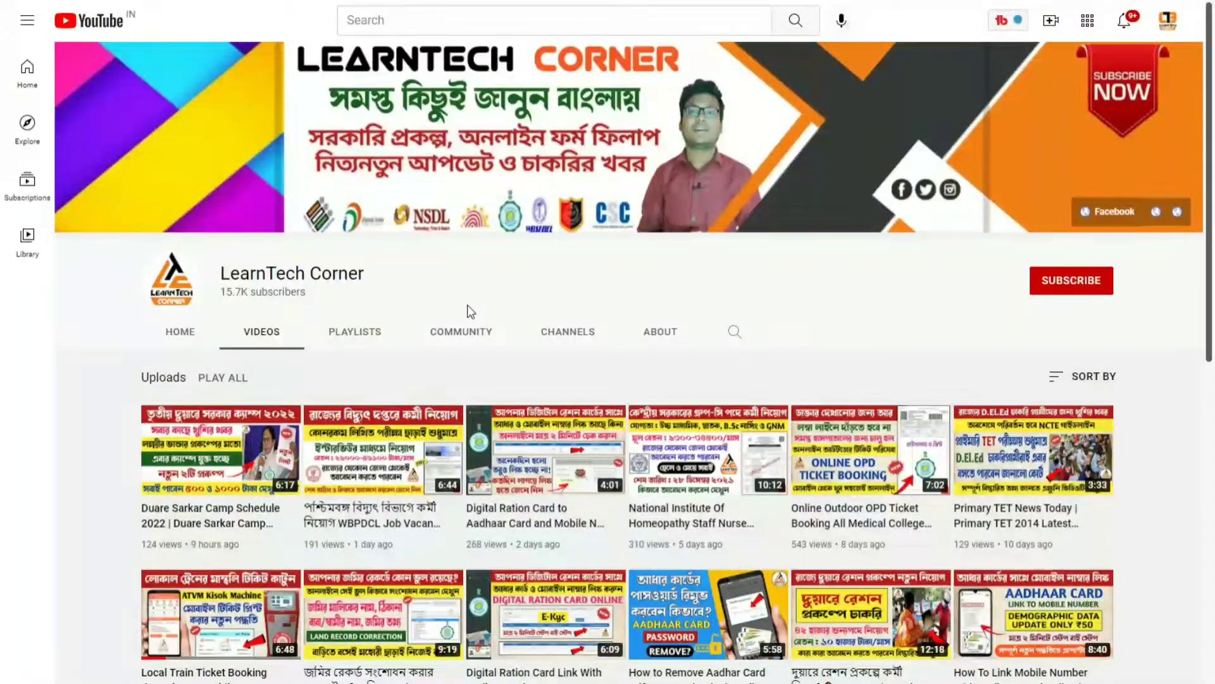
left_click(1071, 289)
left_click(1100, 283)
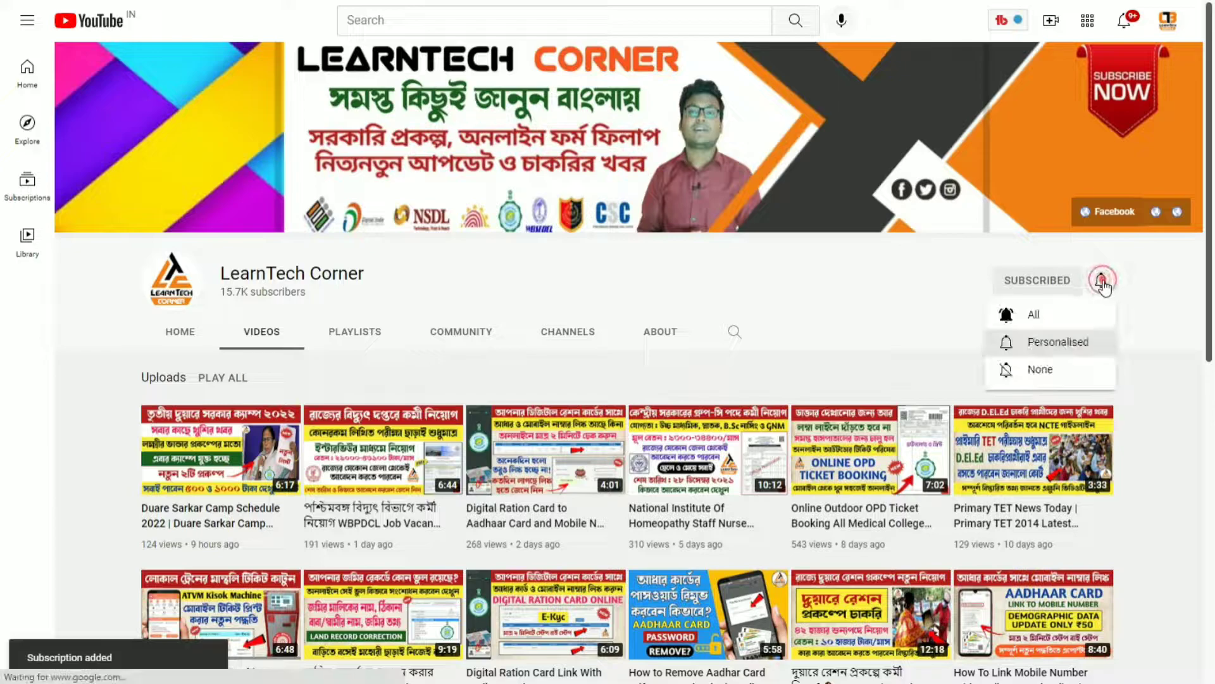
left_click(1028, 317)
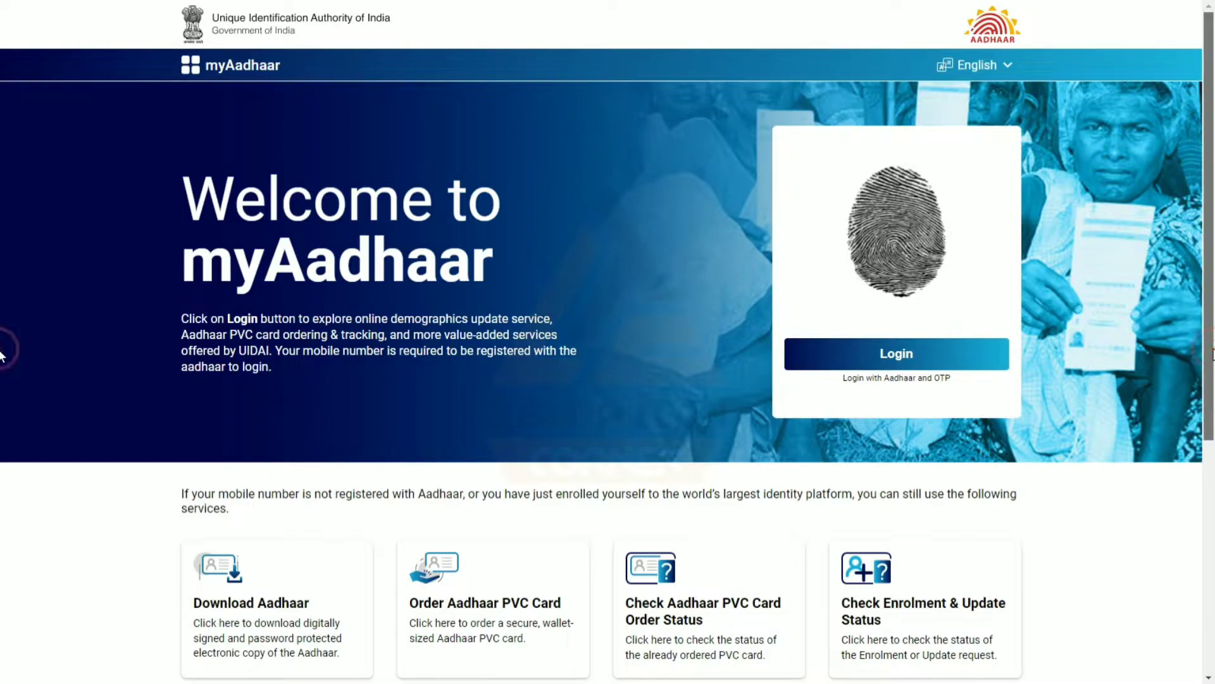
scroll(2, 351, "down", 5)
scroll(2, 473, "down", 5)
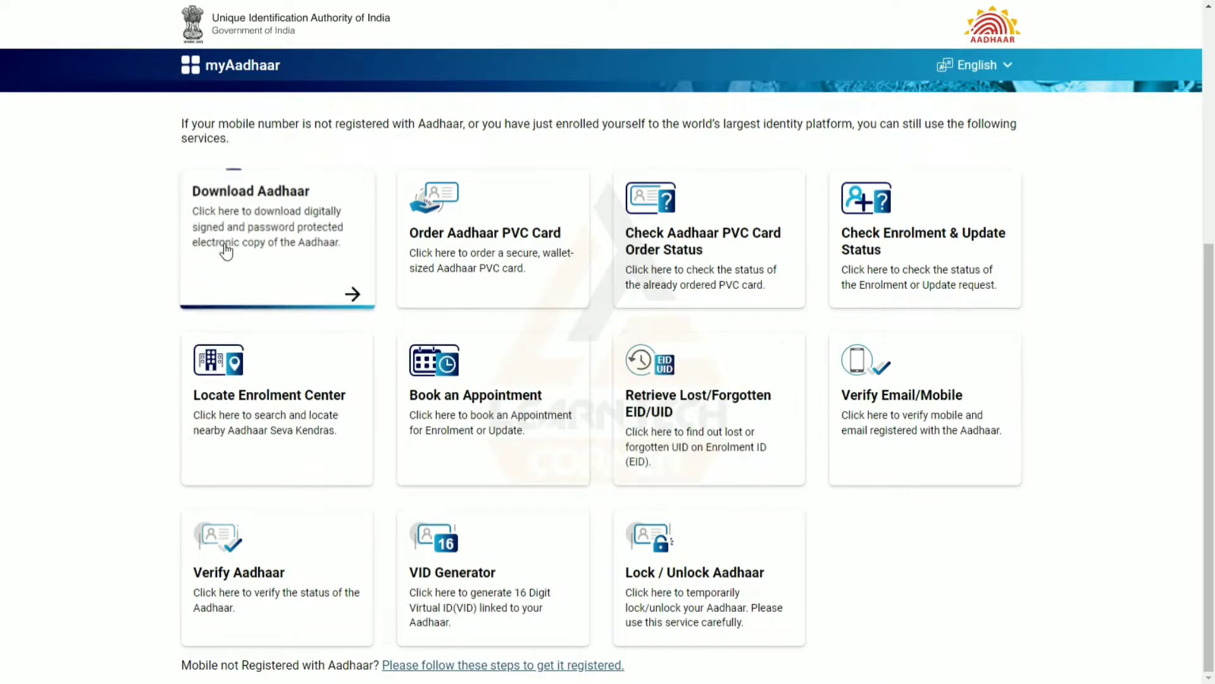
Open the Download Aadhaar service and highlight the heading listing accepted ID types.
left_click(352, 288)
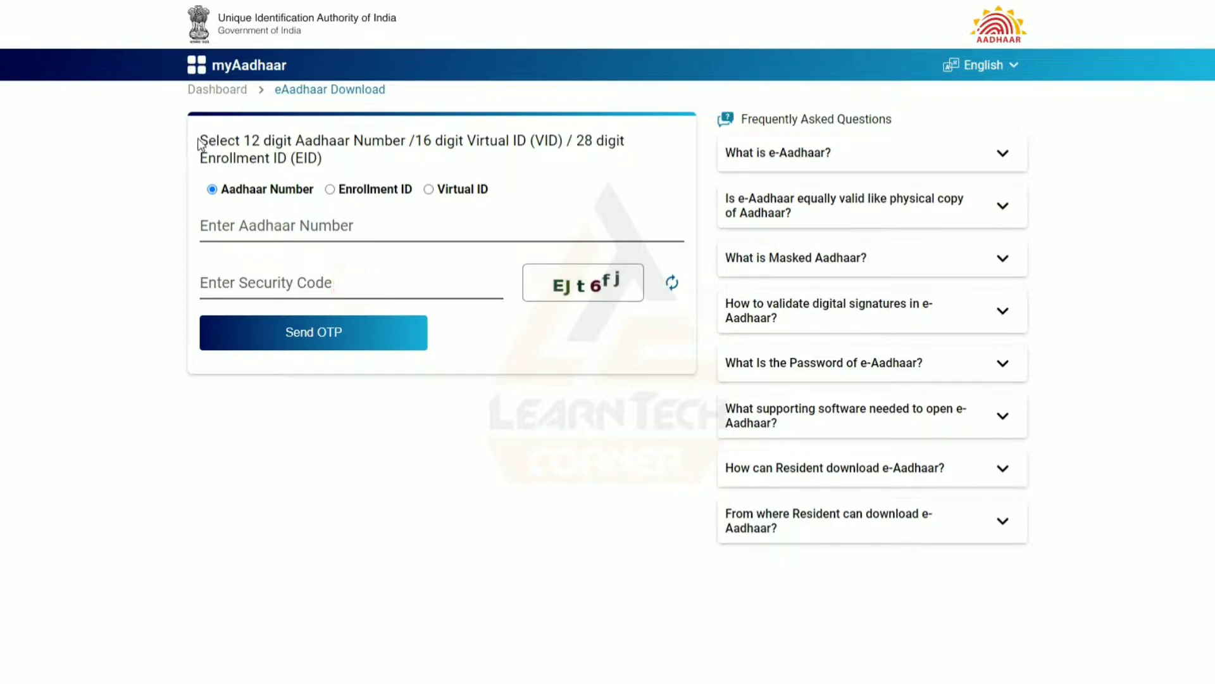
left_click_drag(200, 142, 631, 166)
left_click(568, 137)
left_click(339, 159)
Try the Enrollment ID and Virtual ID options, then return to Aadhaar Number.
left_click(330, 189)
left_click(428, 189)
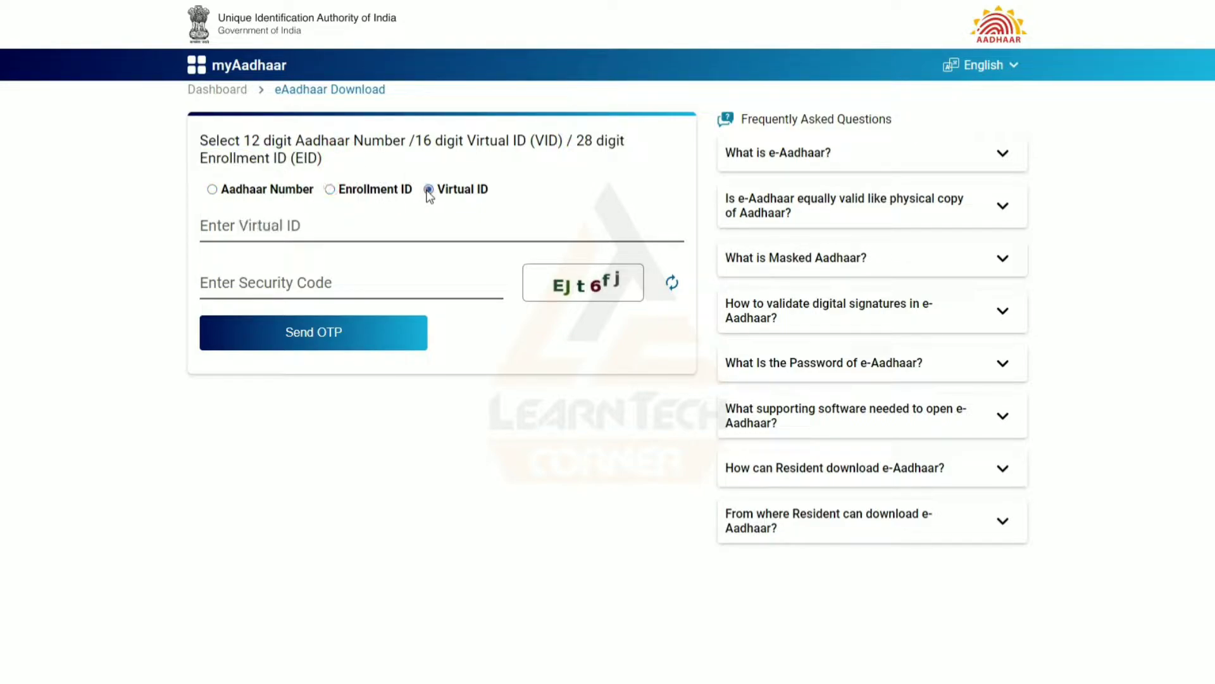
left_click(212, 190)
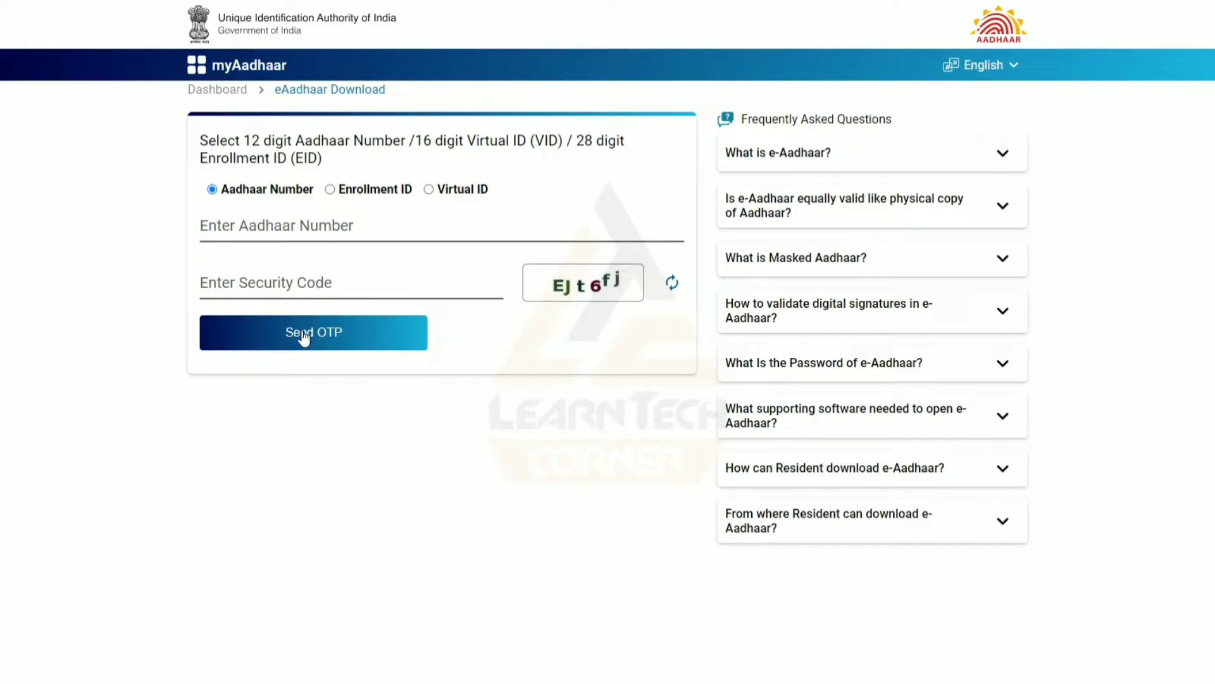
Switch to the Enrollment ID option and focus the Enter Enrollment ID field.
left_click(330, 189)
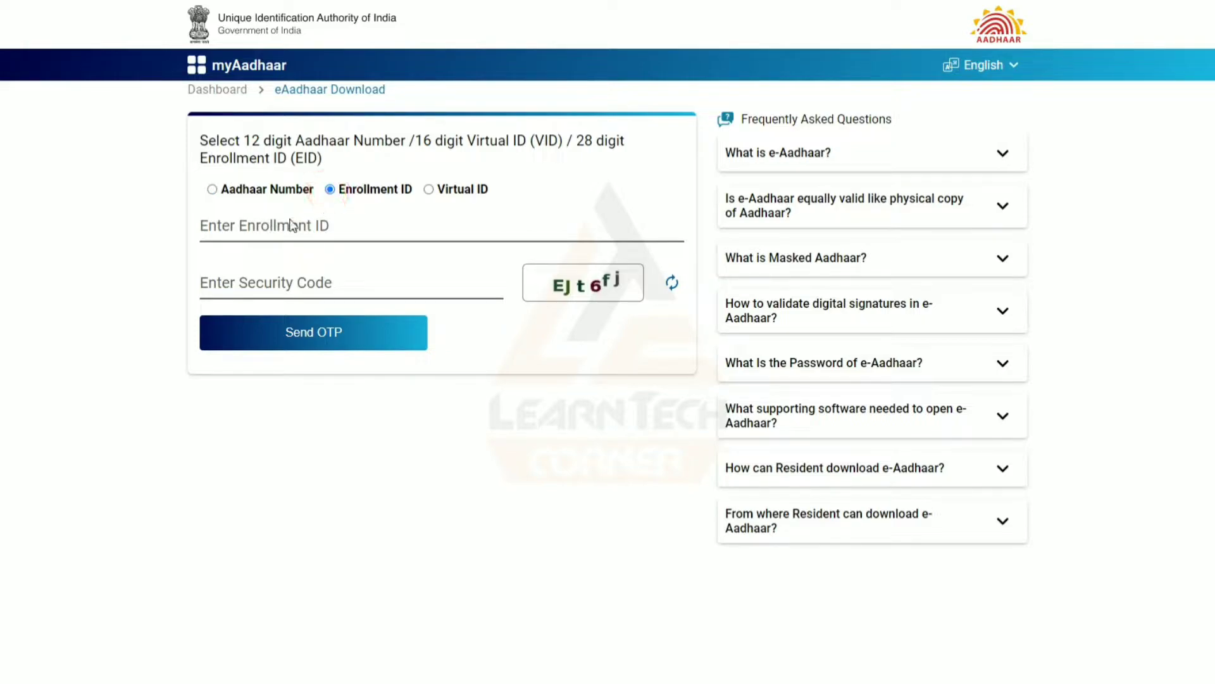
left_click(236, 228)
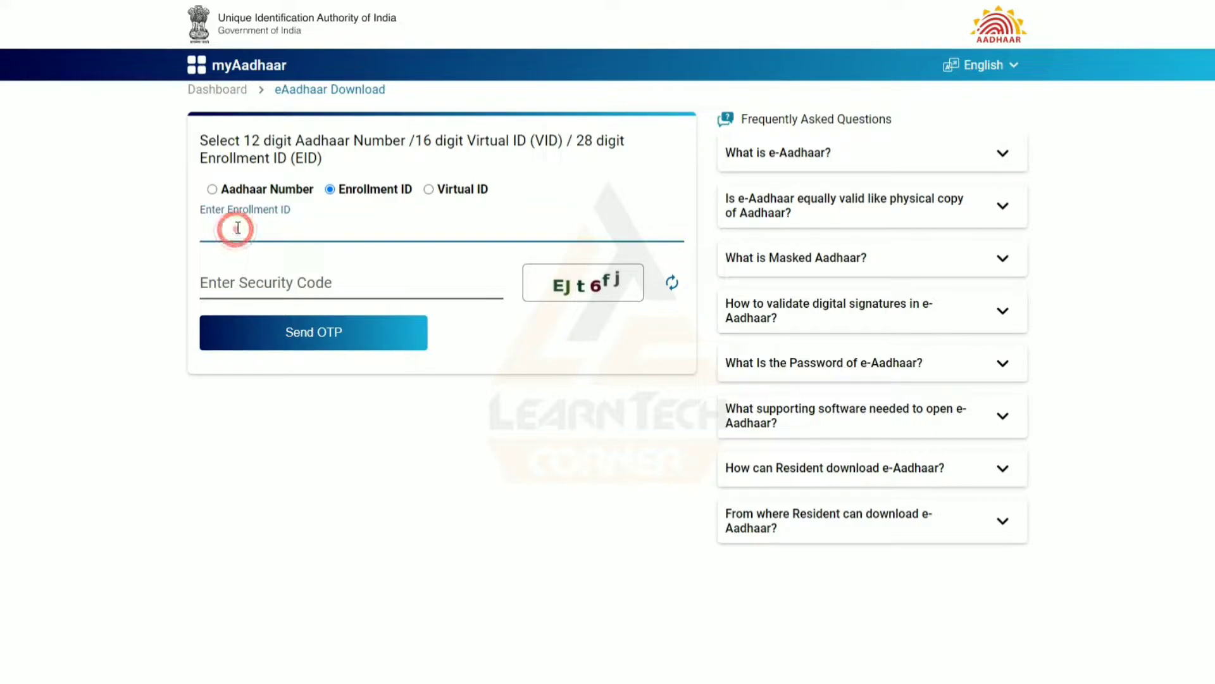
left_click(237, 228)
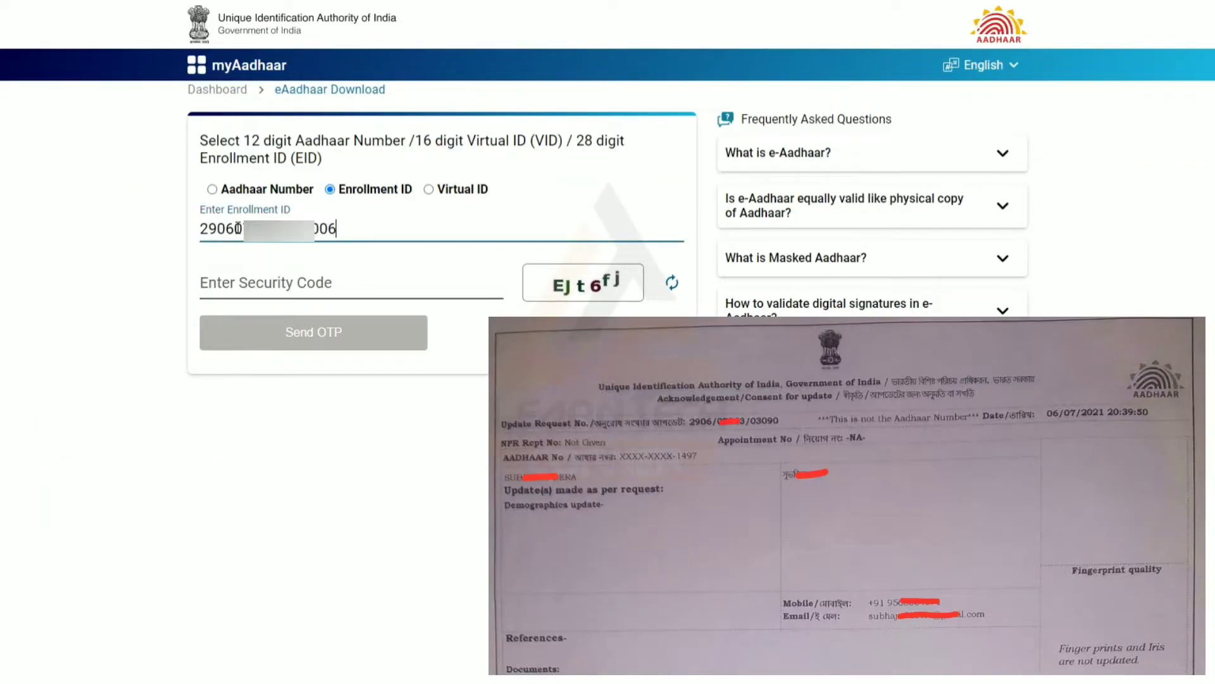
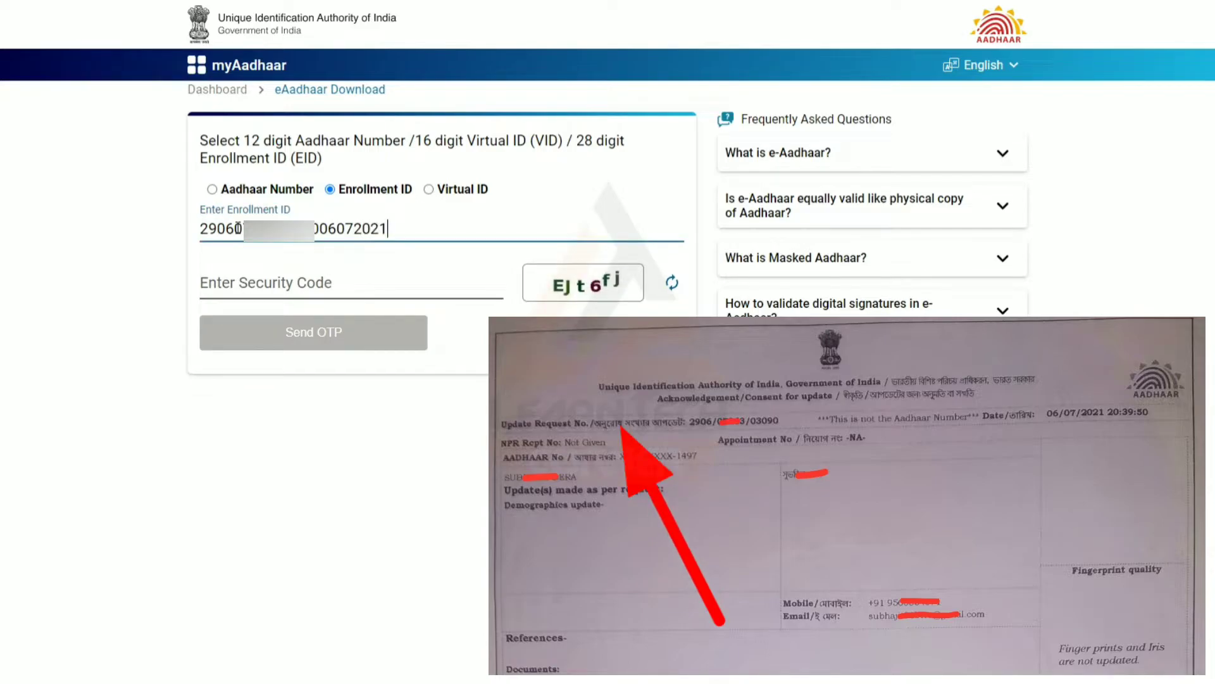
Enter the enrolment number into the Enrollment ID field.
left_click_drag(454, 228, 216, 229)
left_click_drag(215, 229, 199, 229)
Fill in the displayed security code and request the OTP.
left_click(302, 286)
type("EJt6fi")
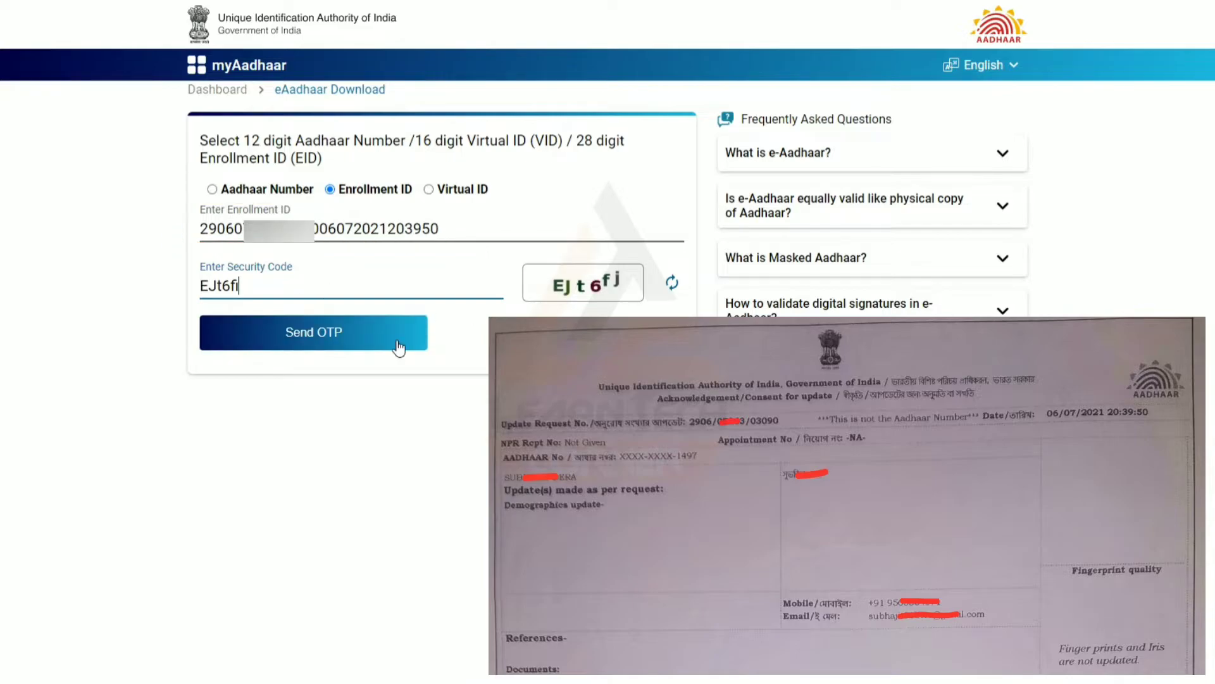
left_click(310, 337)
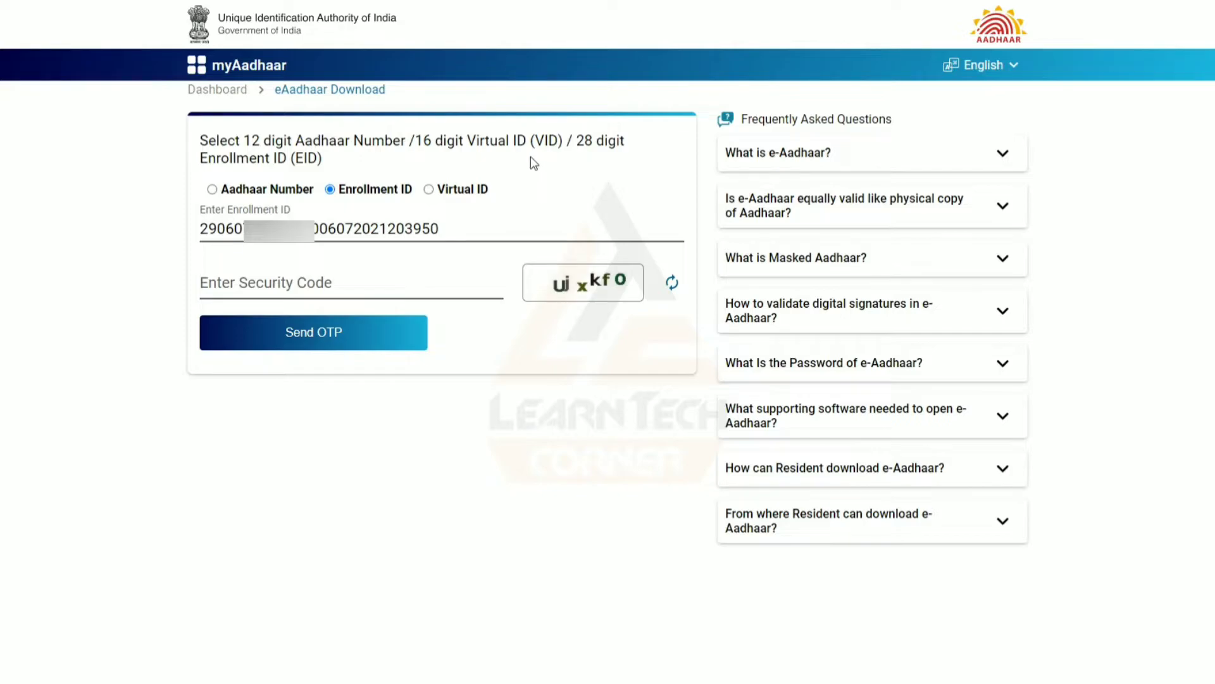
Replace the Enrollment ID with the full 28-digit EID and enter the new security code.
left_click(238, 228)
key("ctrl+a")
key("BackSpace")
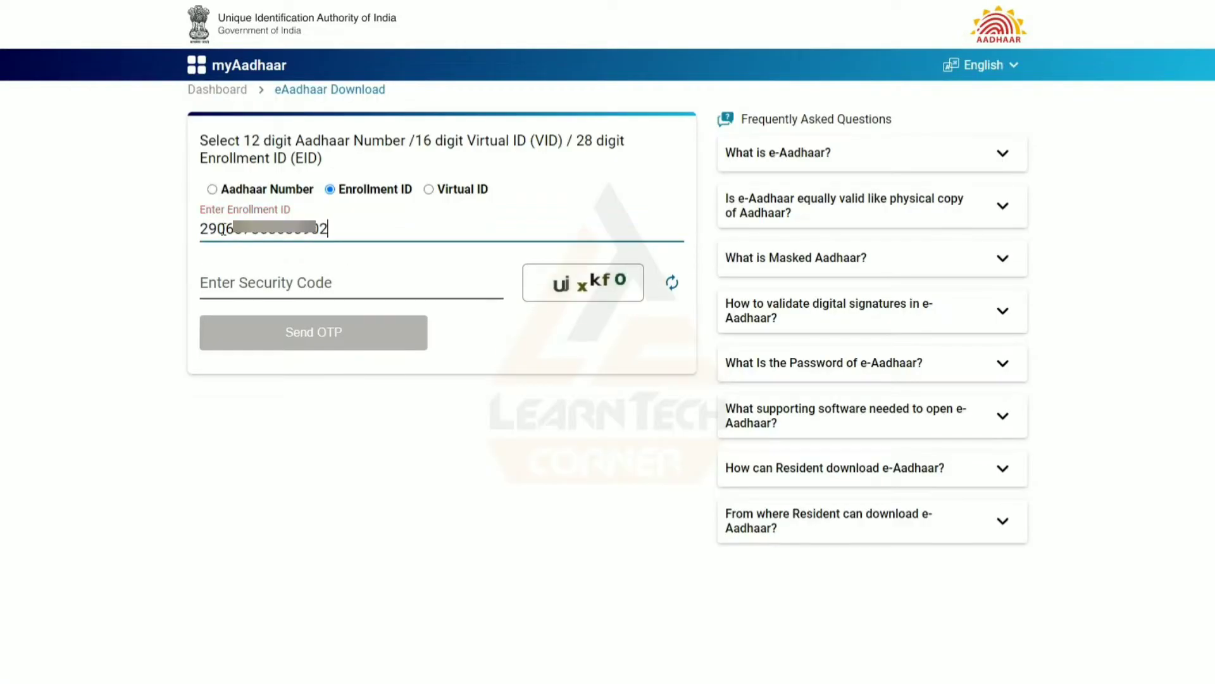
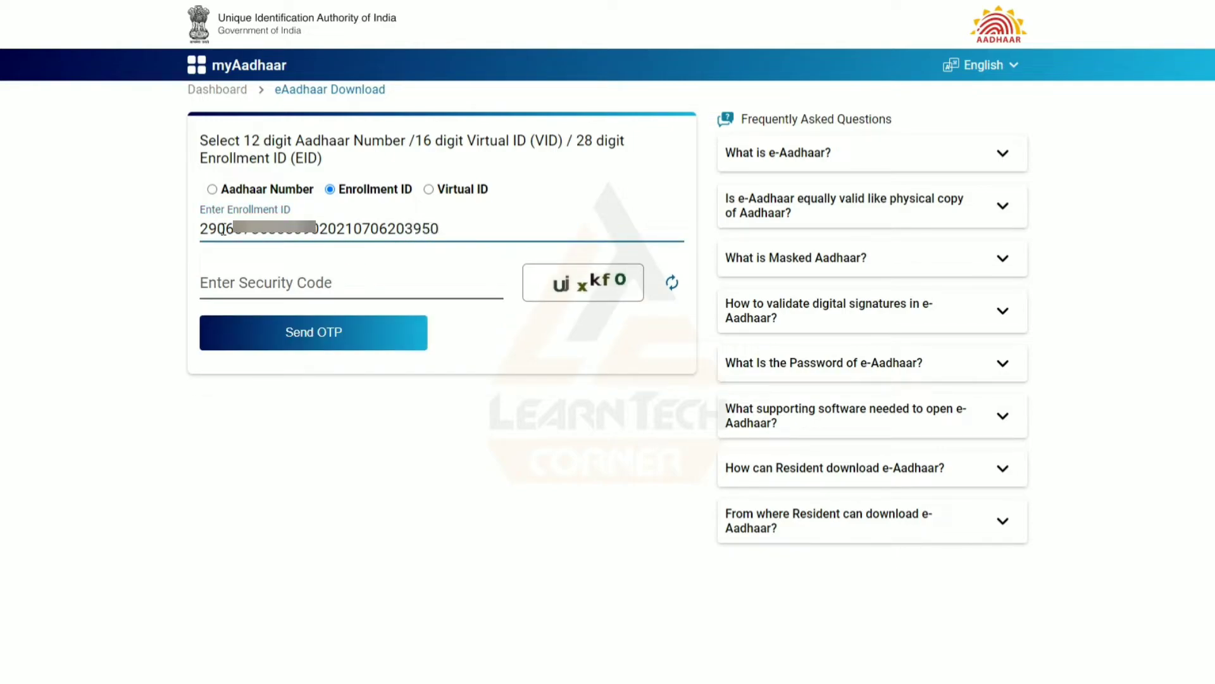
left_click(341, 283)
type("zF6ks")
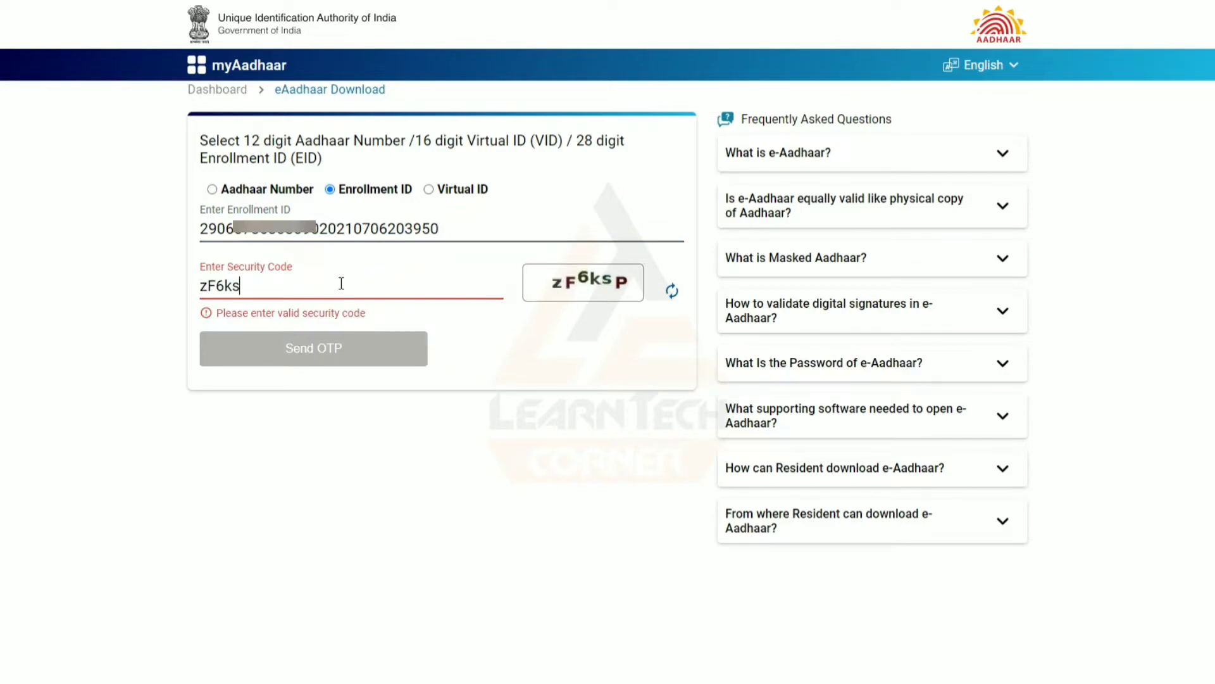
type("P")
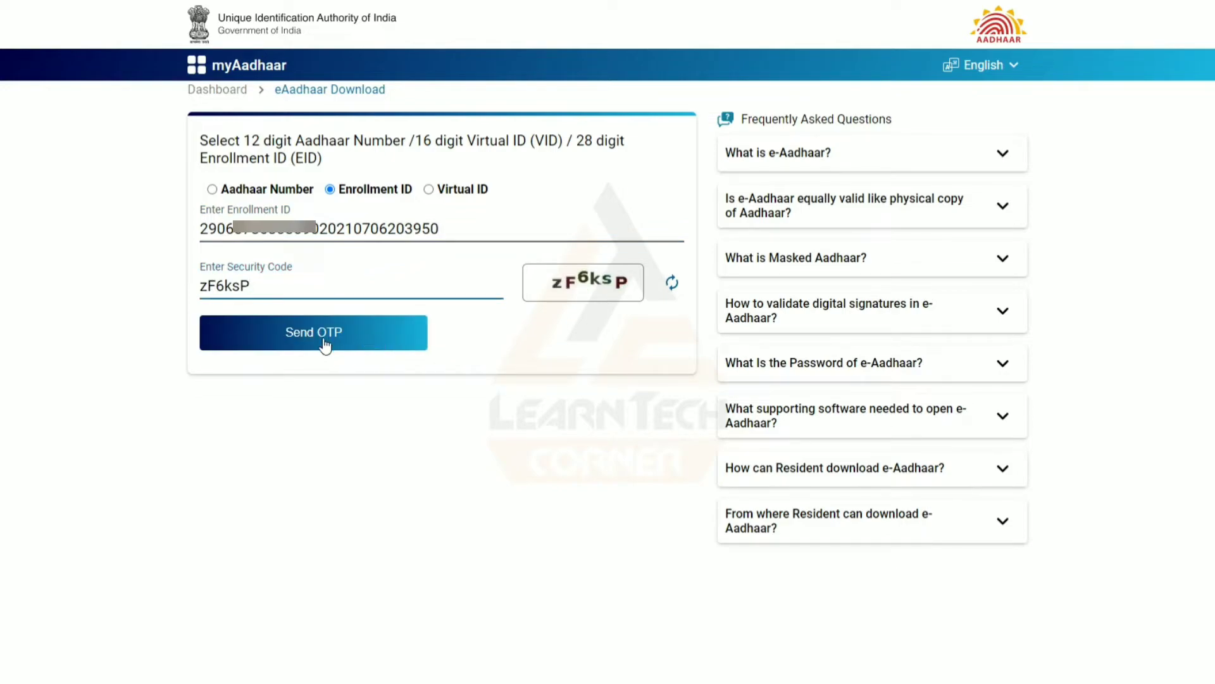
Request the OTP, enter the received code, and verify to download the e-Aadhaar PDF.
left_click(324, 341)
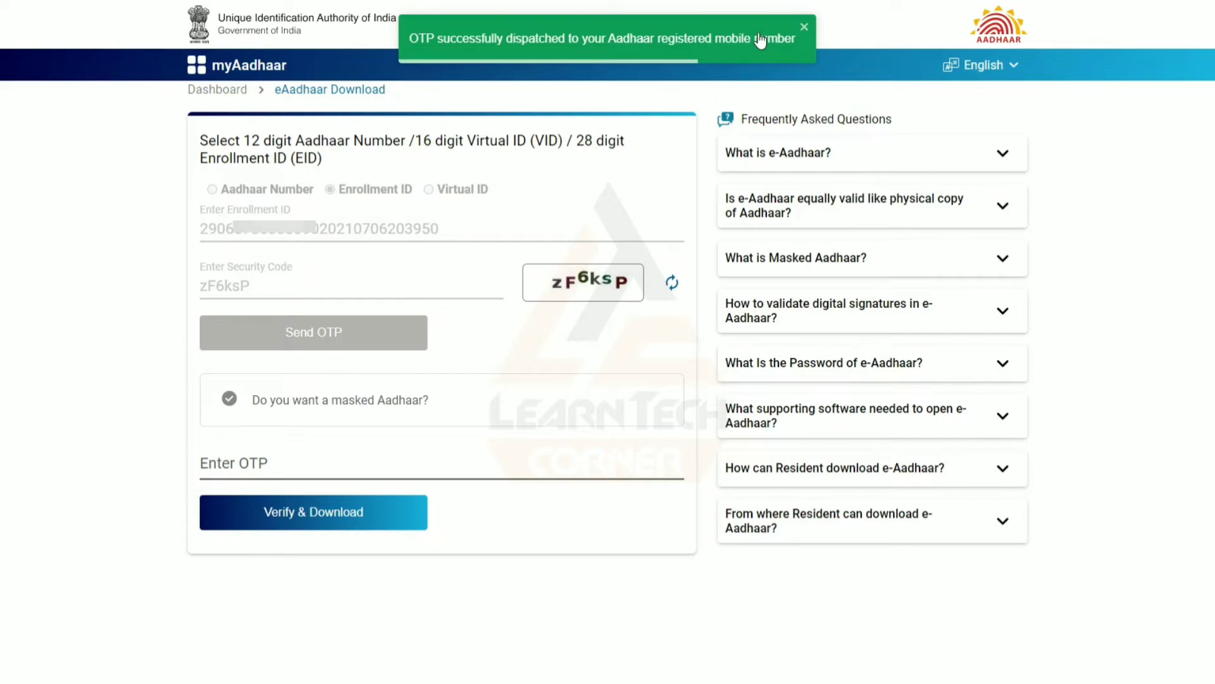
left_click(233, 465)
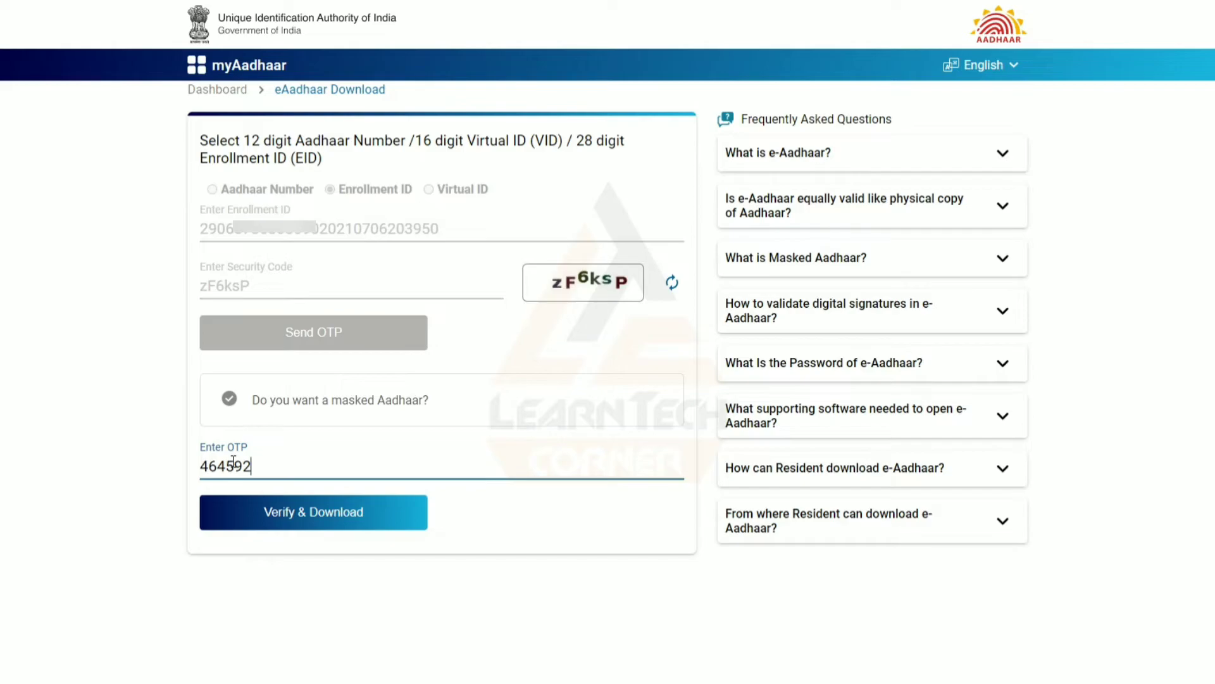
left_click(319, 514)
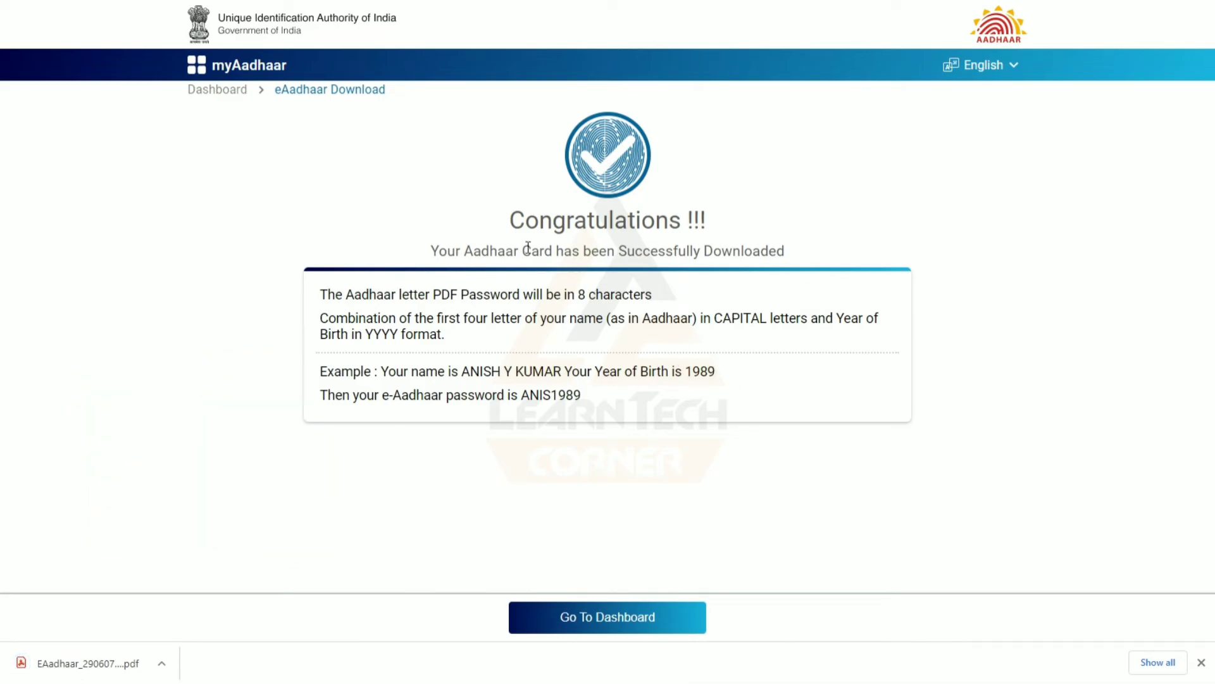
Highlight the Congratulations heading, download confirmation and 8-character password rule.
left_click_drag(510, 221, 709, 218)
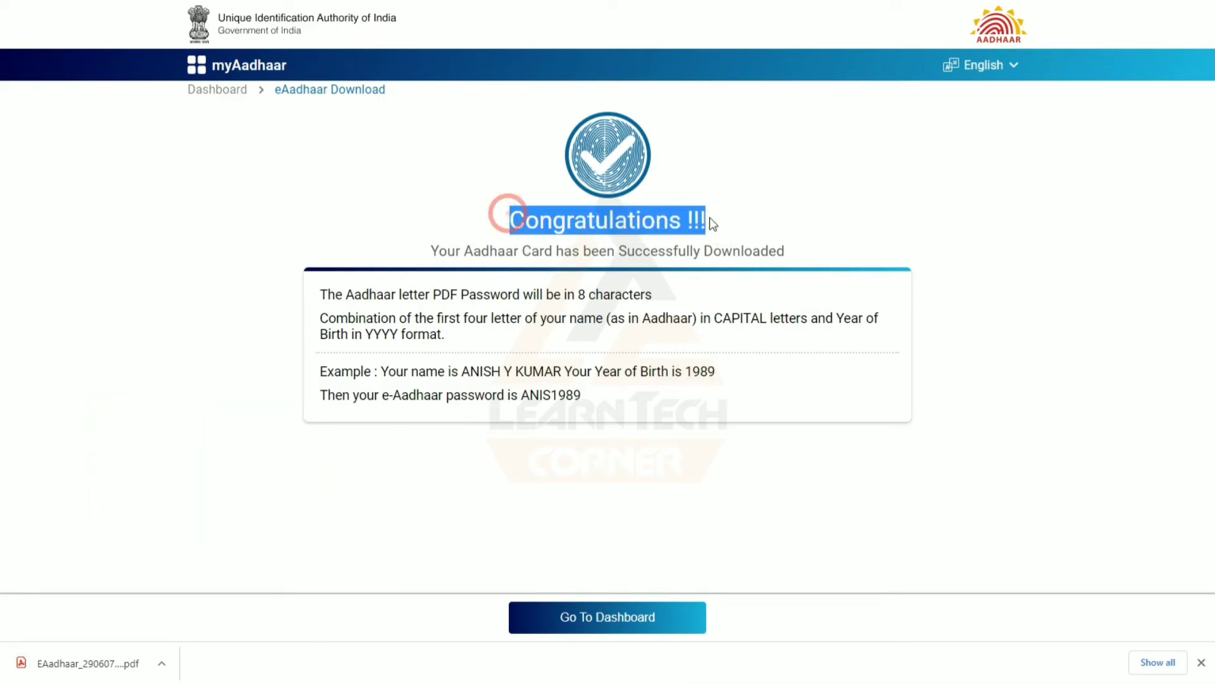
left_click(709, 219)
left_click_drag(430, 251, 794, 261)
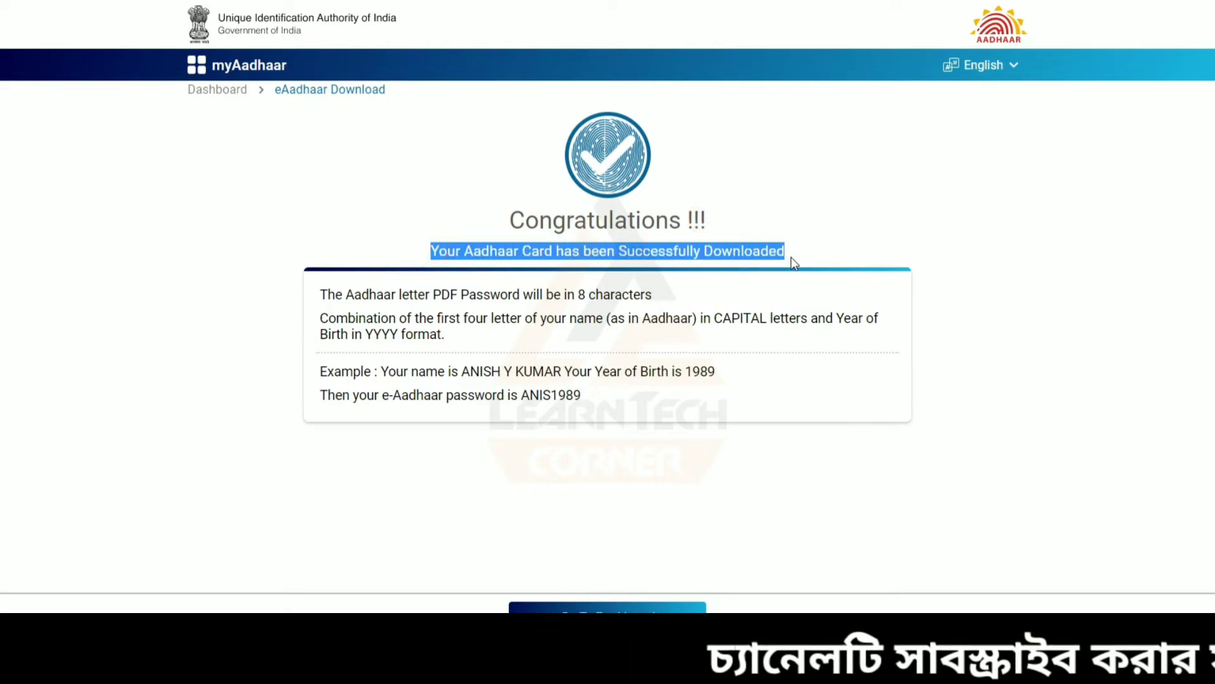
left_click(792, 259)
left_click_drag(319, 294, 656, 302)
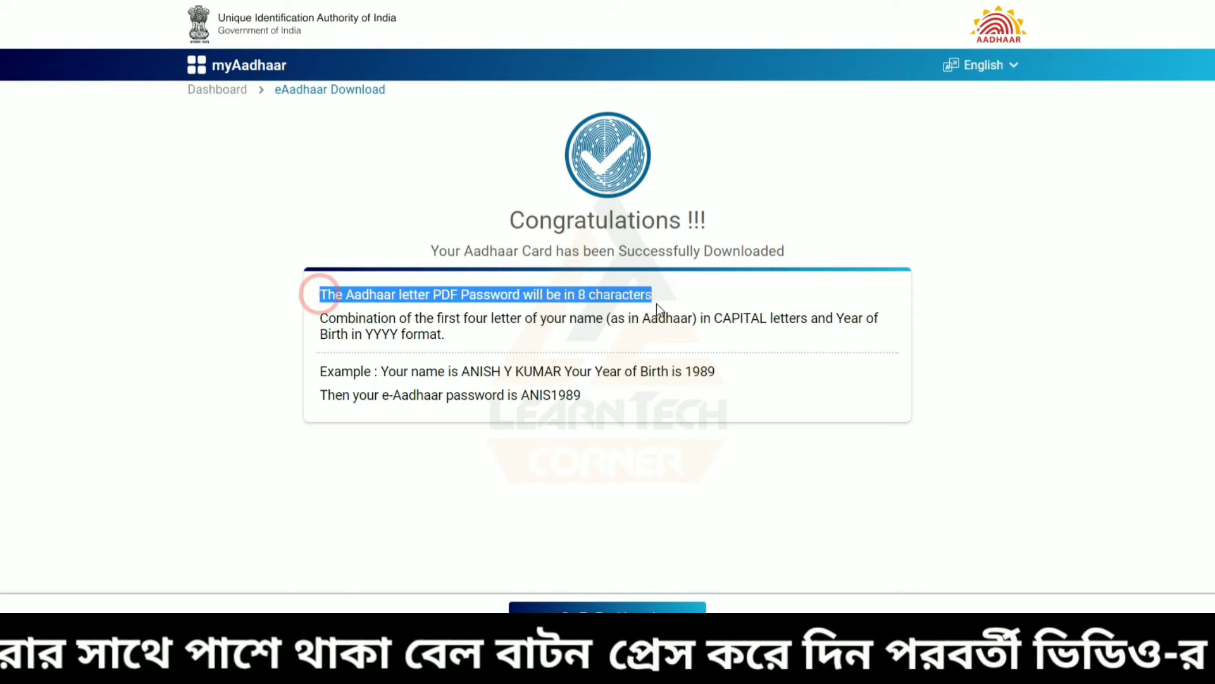
left_click(656, 302)
Highlight the password format explanation and the example name and password.
left_click_drag(320, 317, 464, 332)
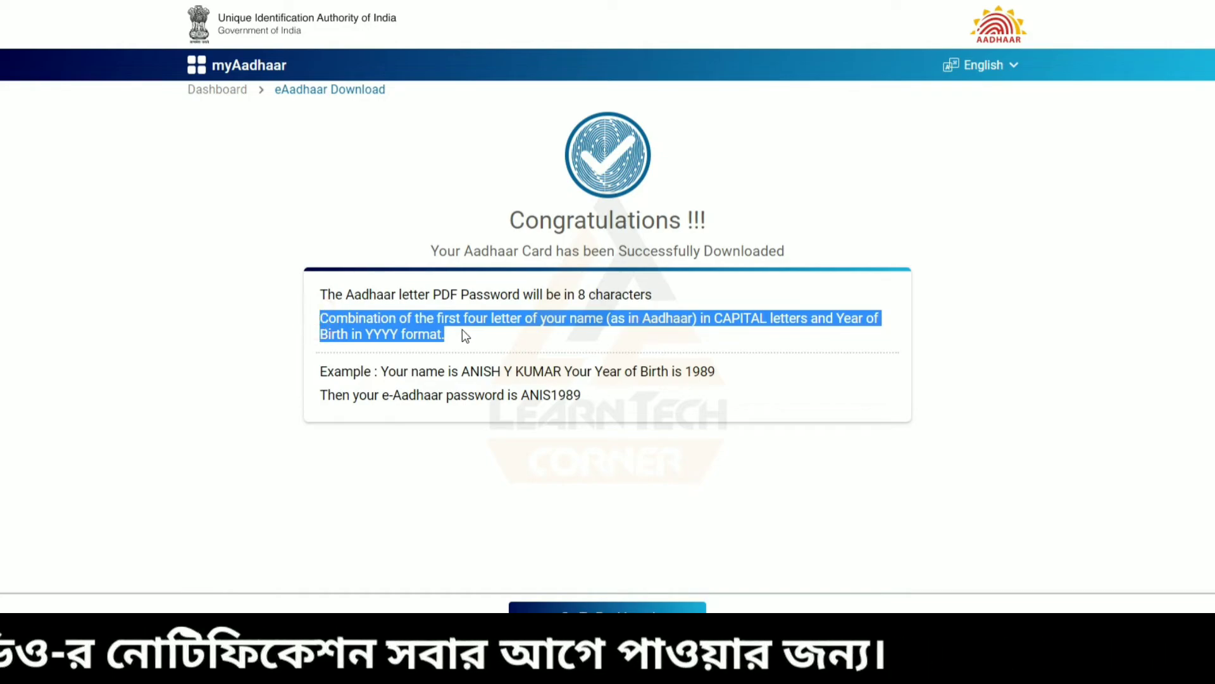
left_click(453, 342)
left_click_drag(381, 371, 639, 393)
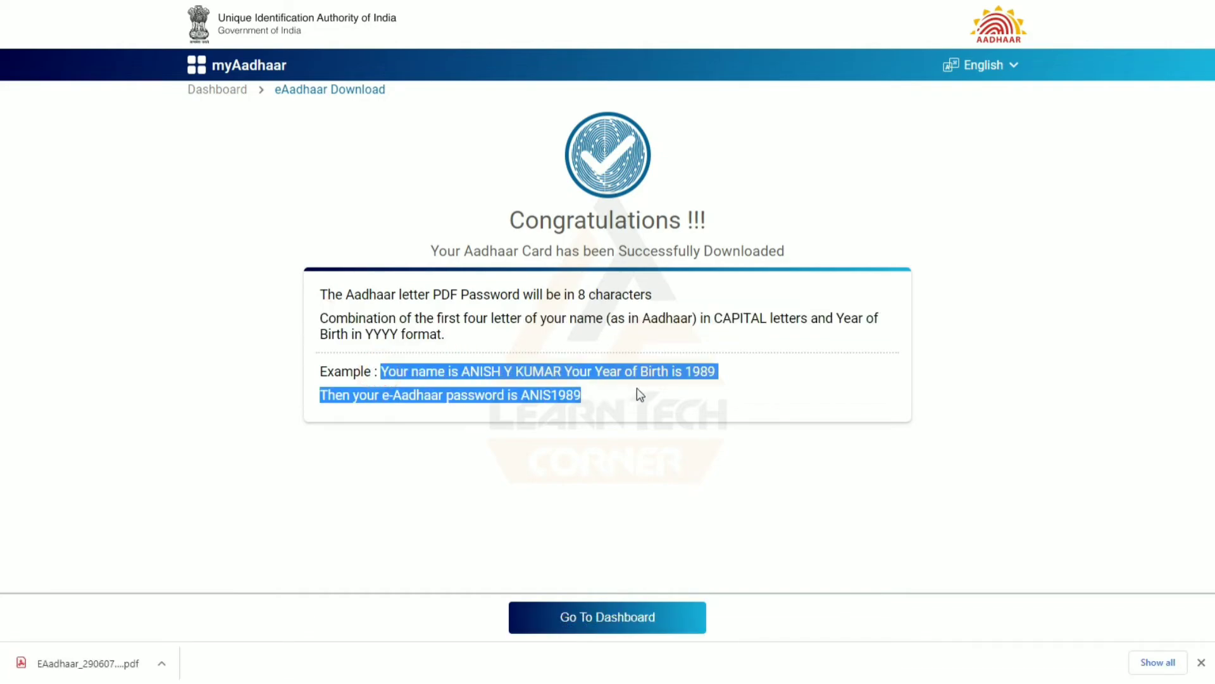
left_click(578, 412)
Enter the PDF password and submit it to display the Aadhaar letter.
left_click_drag(447, 396, 576, 409)
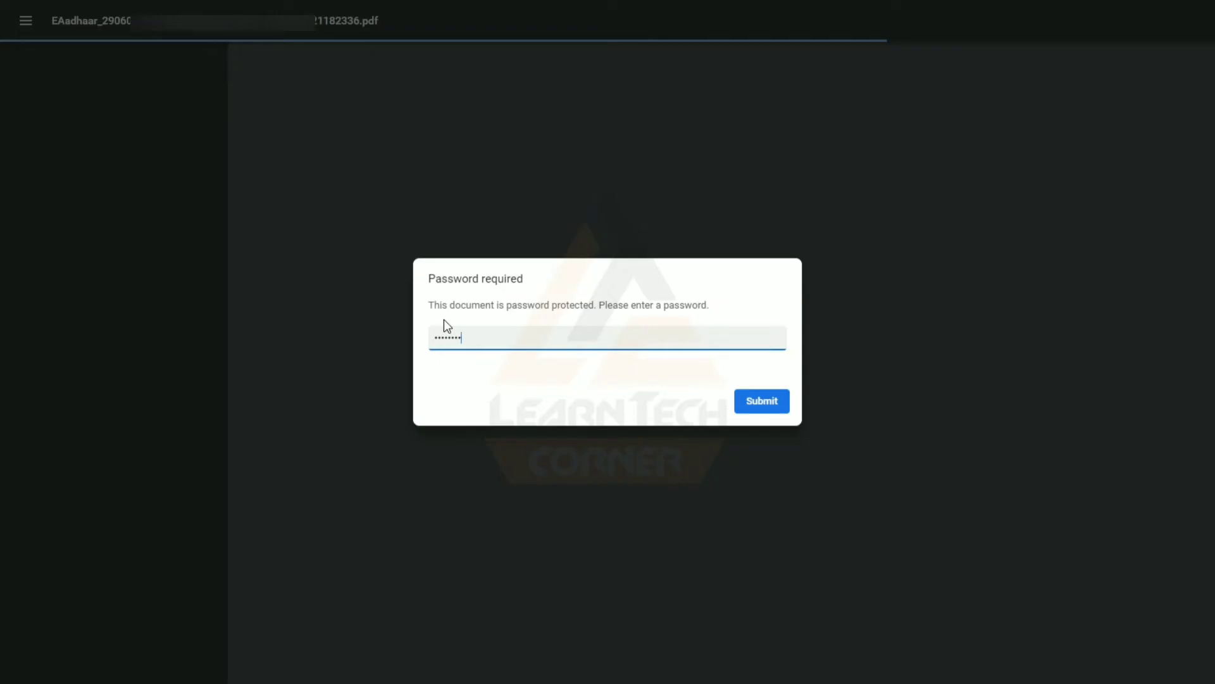
type("0")
left_click(763, 402)
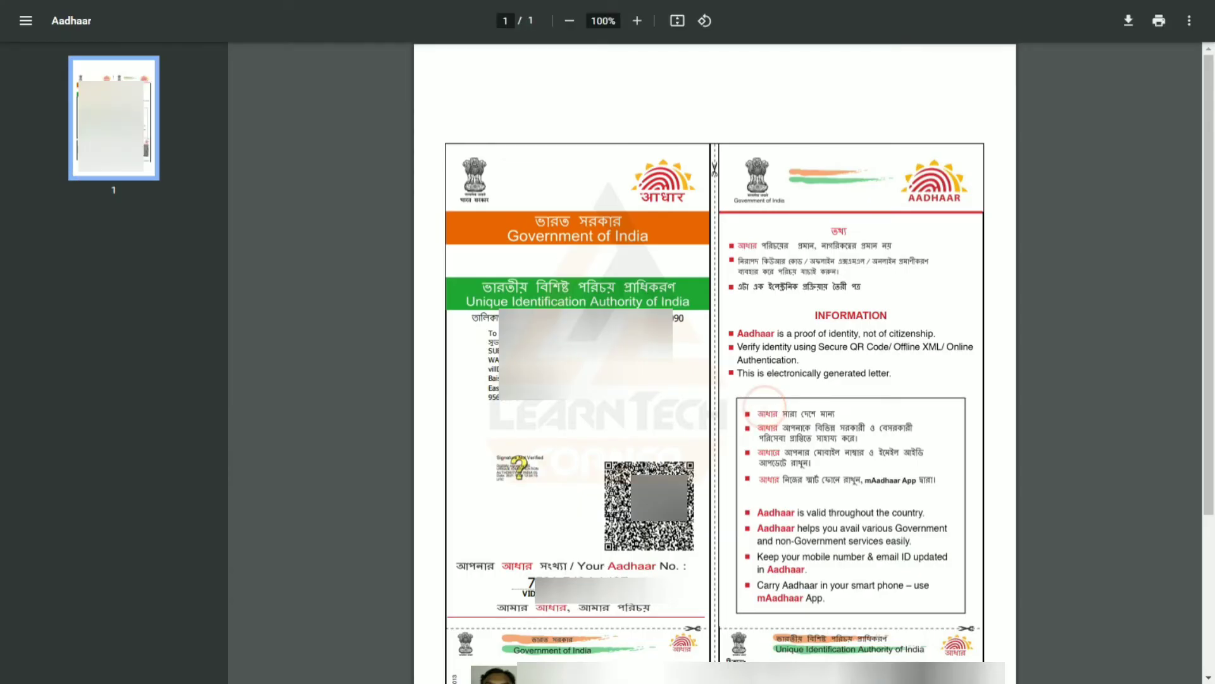